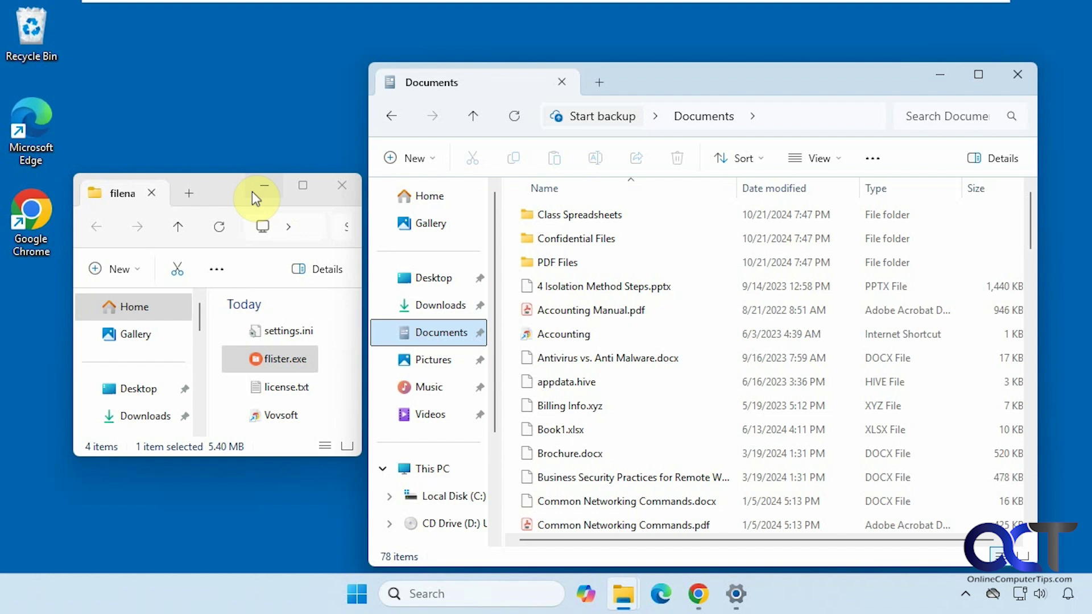
# - Launch flister.exe and continue past the trial version notice
pyautogui.click(302, 364)
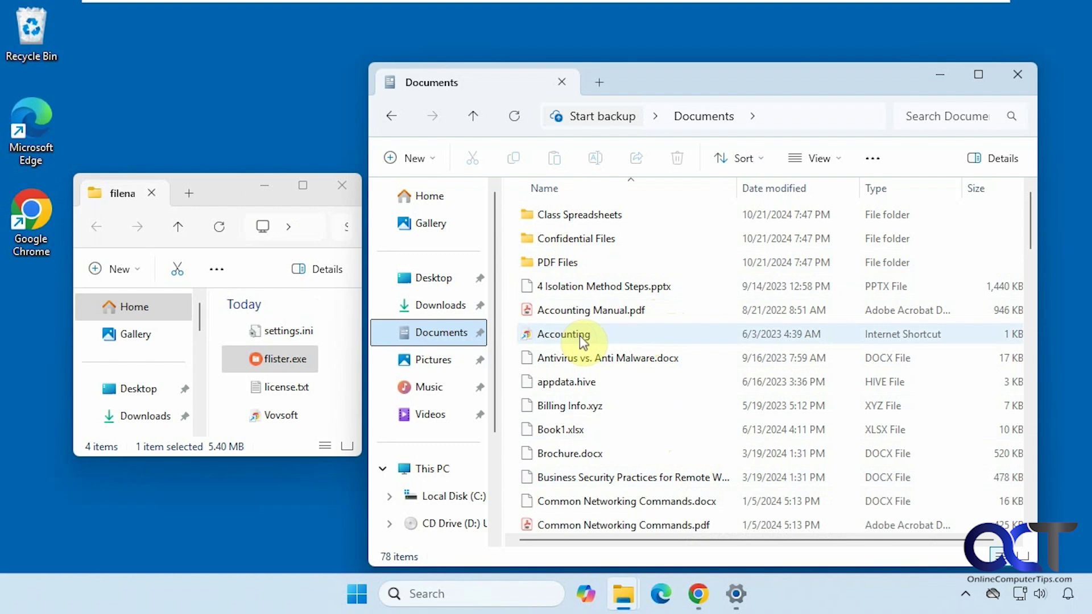
pyautogui.doubleClick(303, 369)
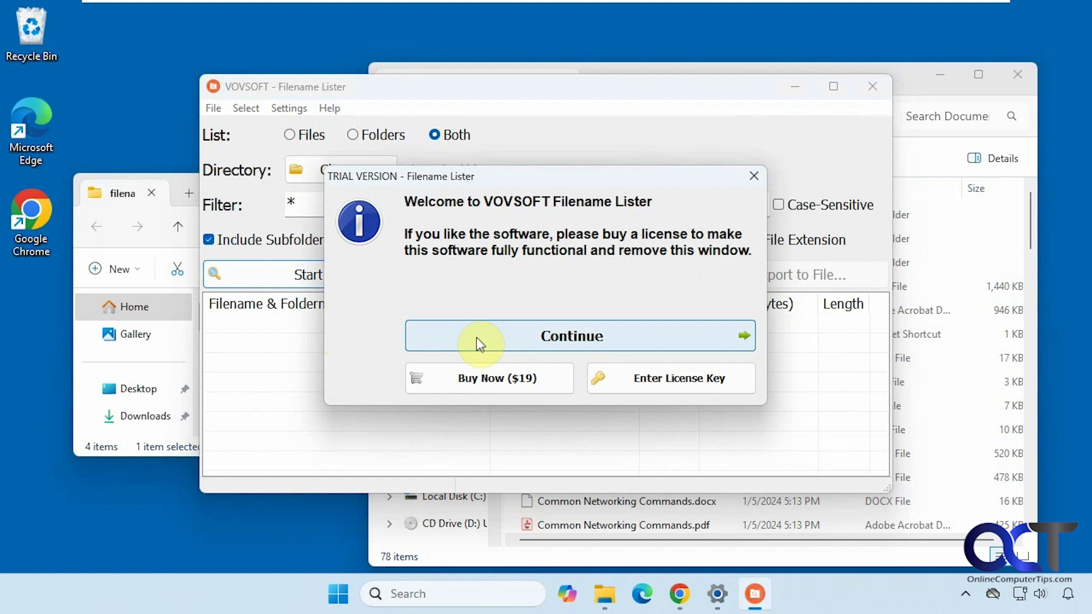
pyautogui.click(511, 346)
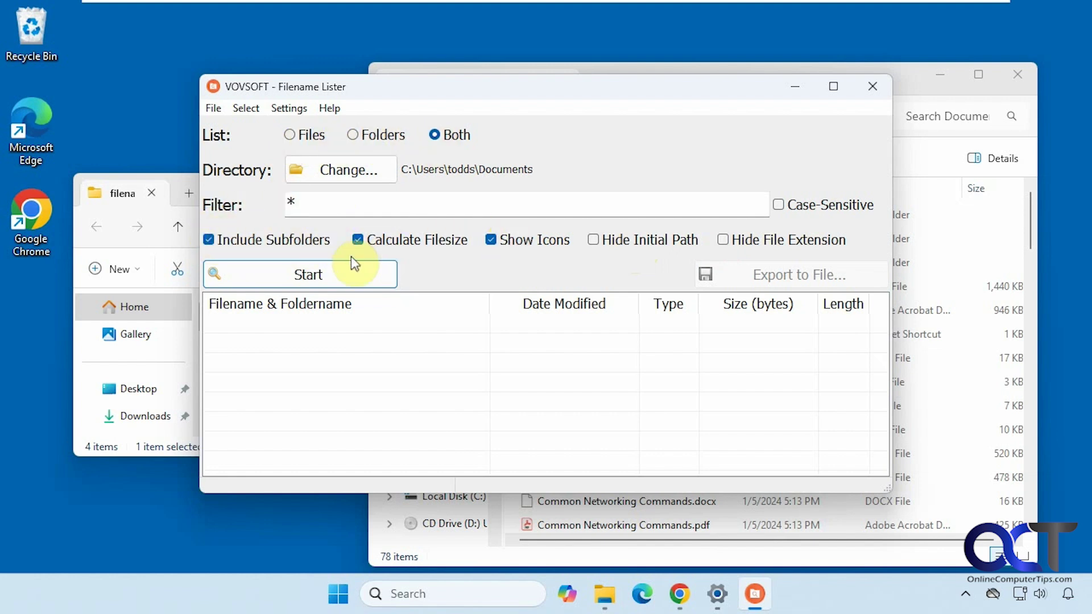
# - Scan the Documents folder into the list and enlarge the program window from both corners
pyautogui.click(340, 275)
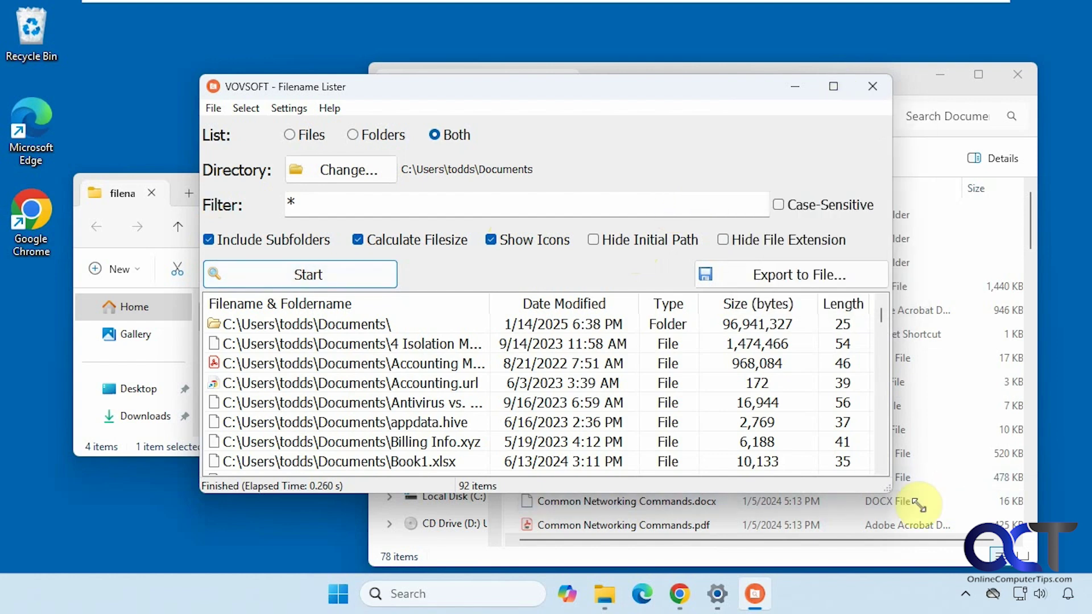
pyautogui.moveTo(888, 490); pyautogui.dragTo(1015, 540)
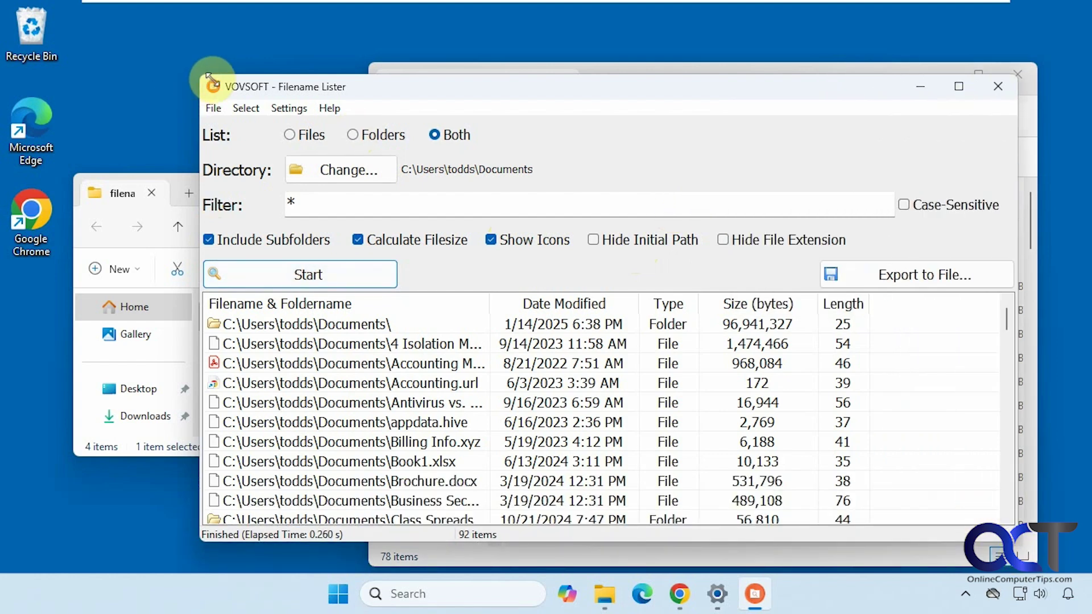
pyautogui.moveTo(208, 76); pyautogui.dragTo(117, 21)
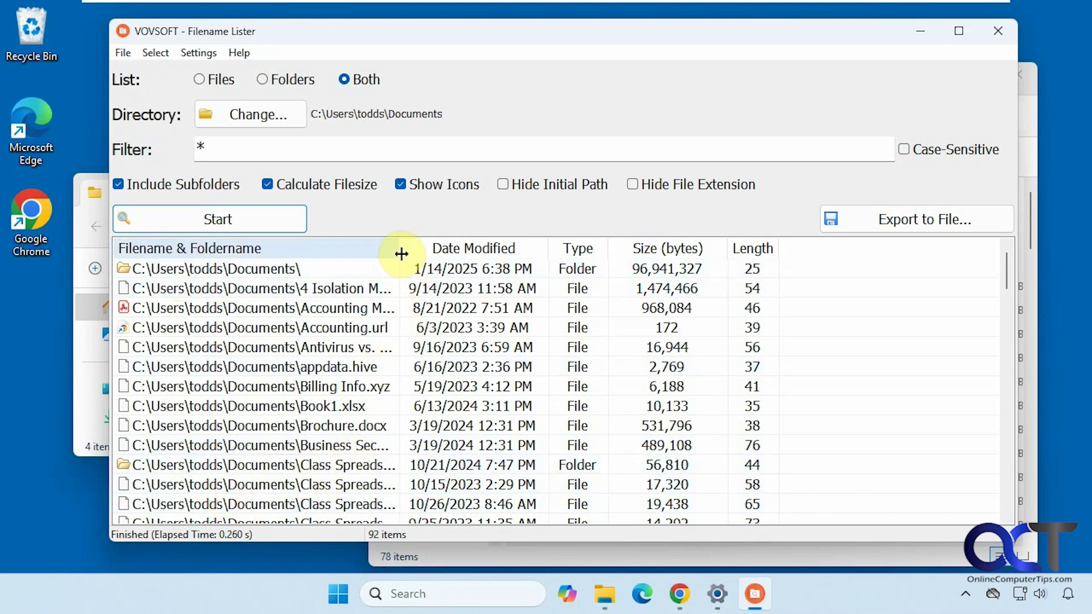
# - Widen the Filename & Foldername column so full paths show, then scroll through the list
pyautogui.moveTo(399, 249); pyautogui.dragTo(495, 247)
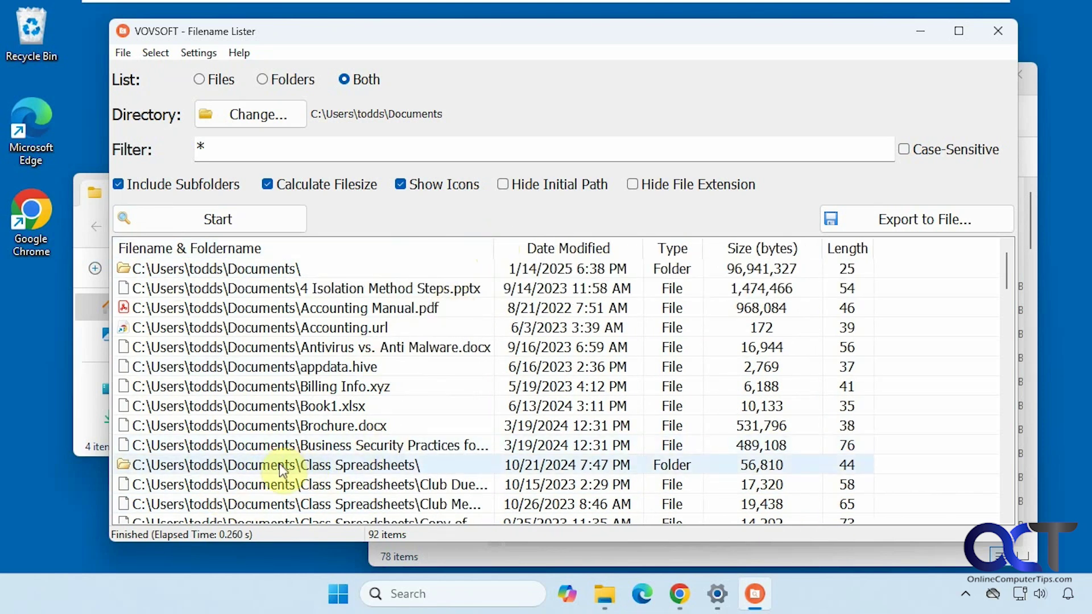
pyautogui.scroll(-1, 280, 472)
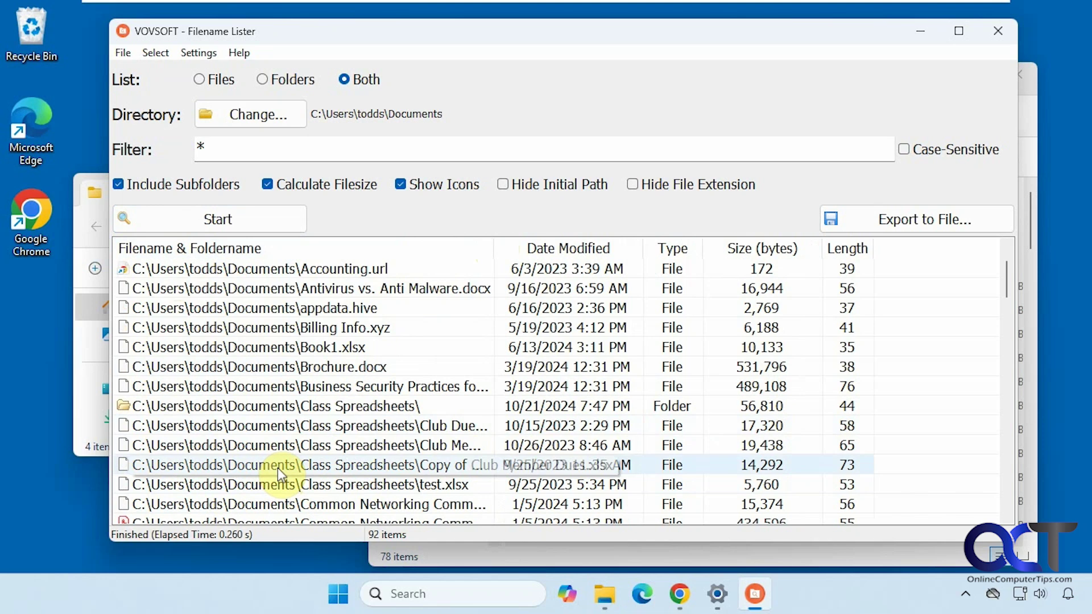
pyautogui.scroll(1, 288, 455)
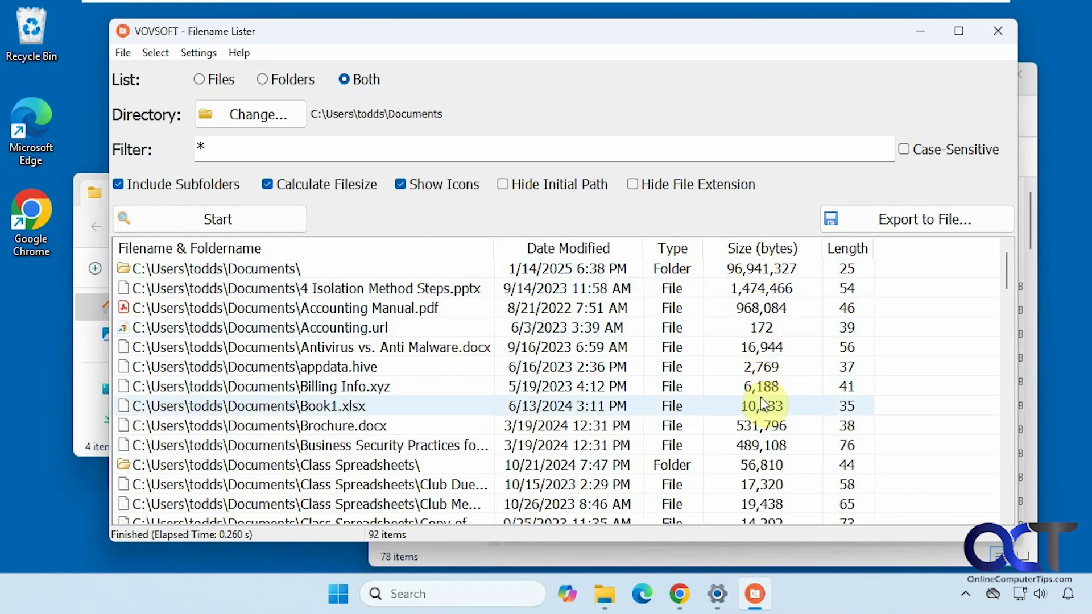
# - Re-run the listing with Hide Initial Path and then Hide File Extension turned on
pyautogui.click(504, 186)
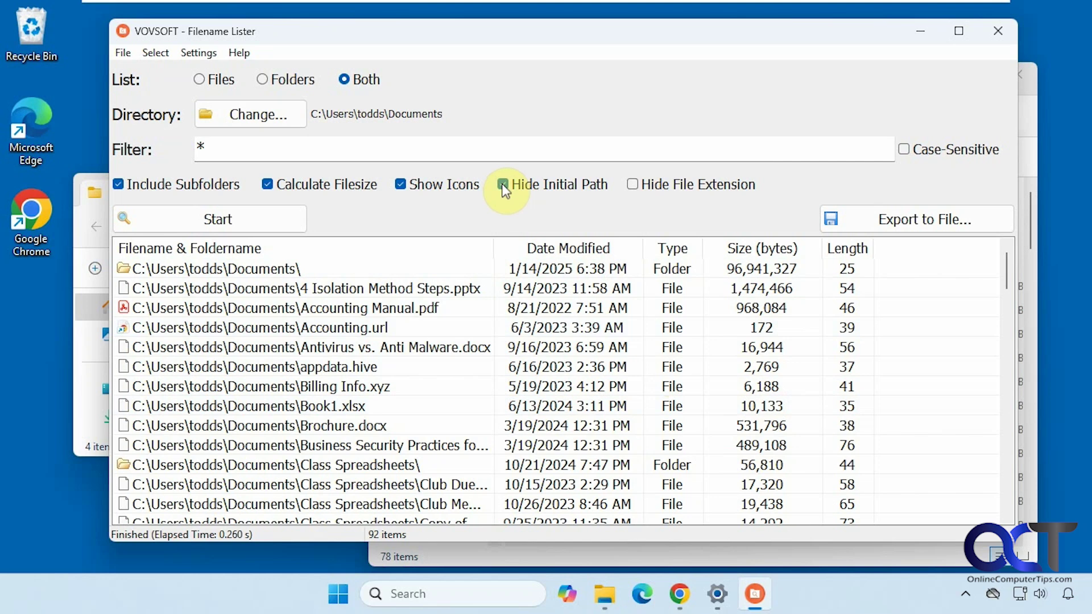
pyautogui.click(267, 219)
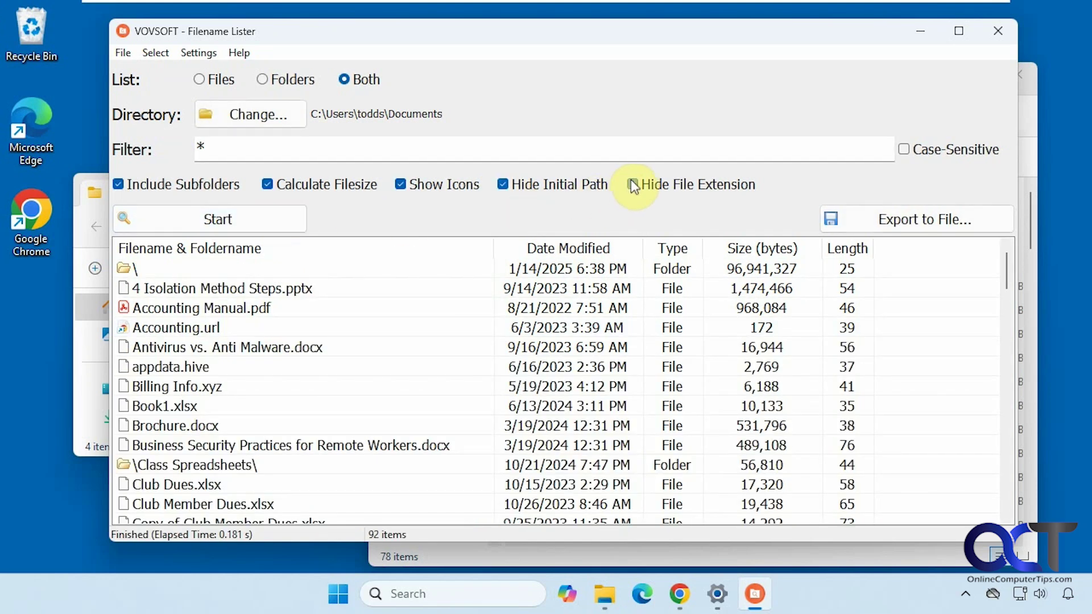
pyautogui.click(630, 186)
pyautogui.click(284, 220)
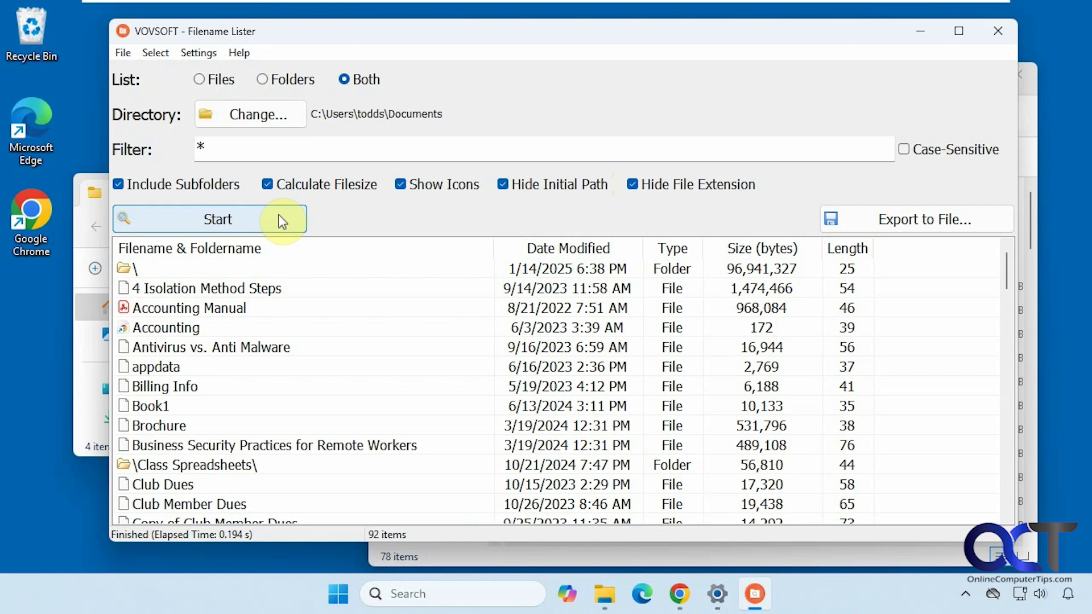
# - Turn both hide options off, refresh the full-path listing, and bring up Export to File
pyautogui.click(631, 186)
pyautogui.click(503, 186)
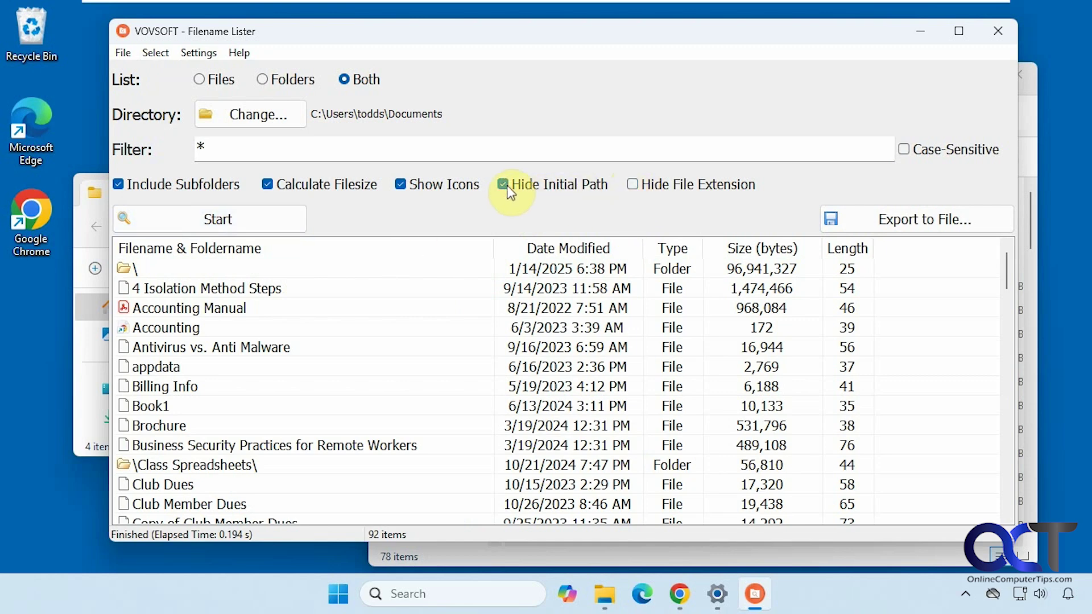
pyautogui.click(265, 219)
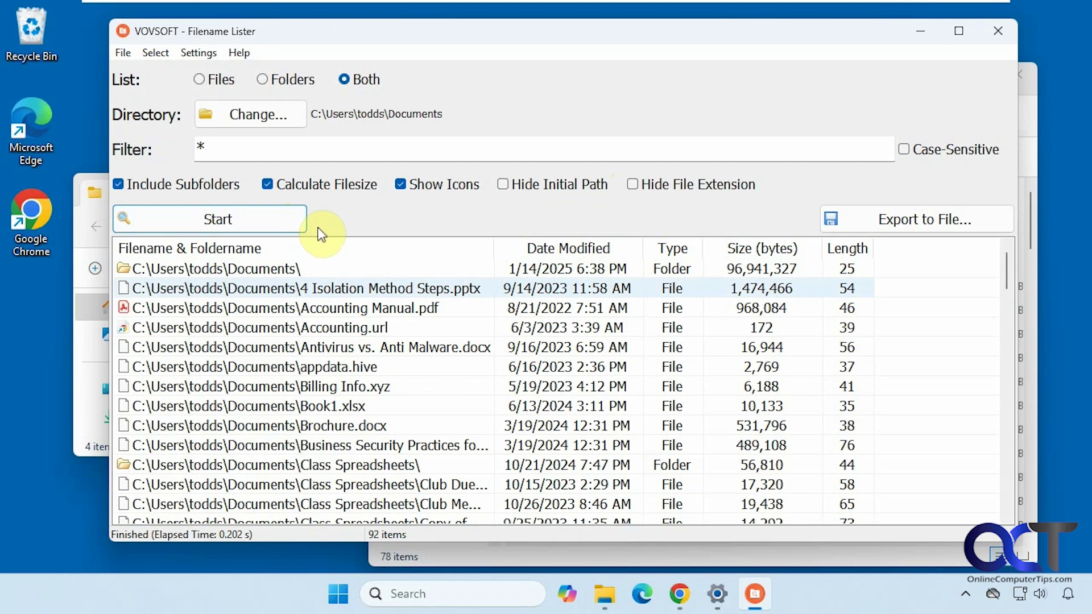
pyautogui.click(878, 230)
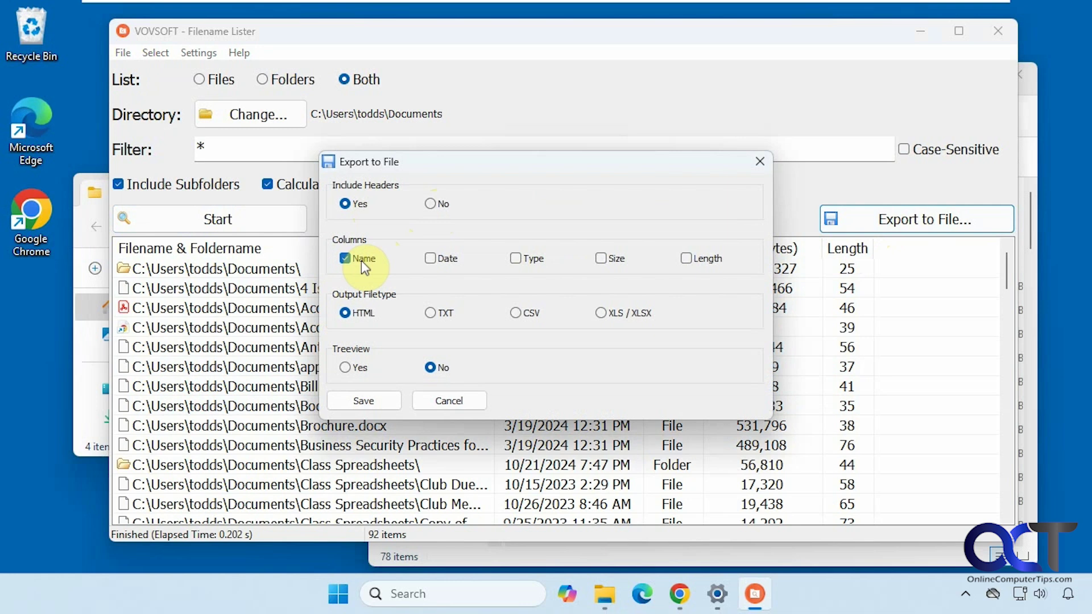
# - Add the Date and Length columns and export the listing as Files.html on the Desktop
pyautogui.click(432, 258)
pyautogui.click(686, 258)
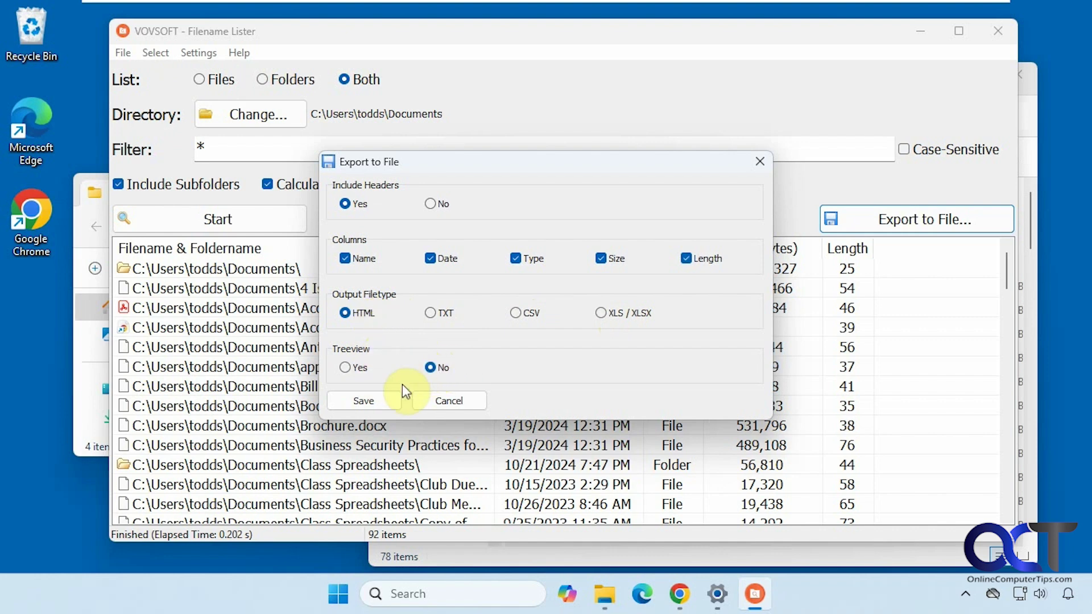
pyautogui.click(387, 402)
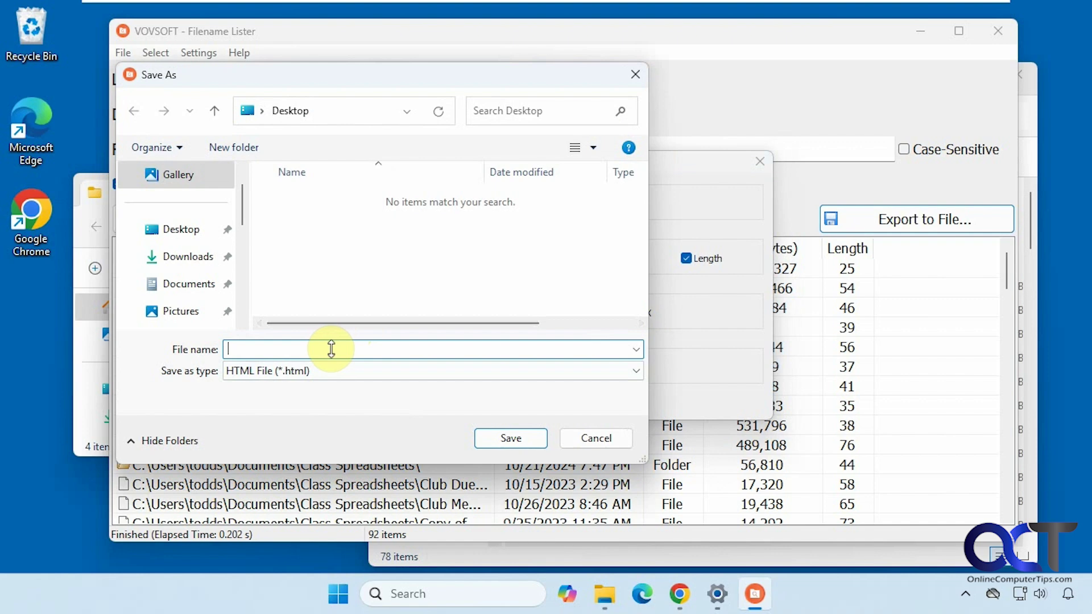
pyautogui.write('Files')
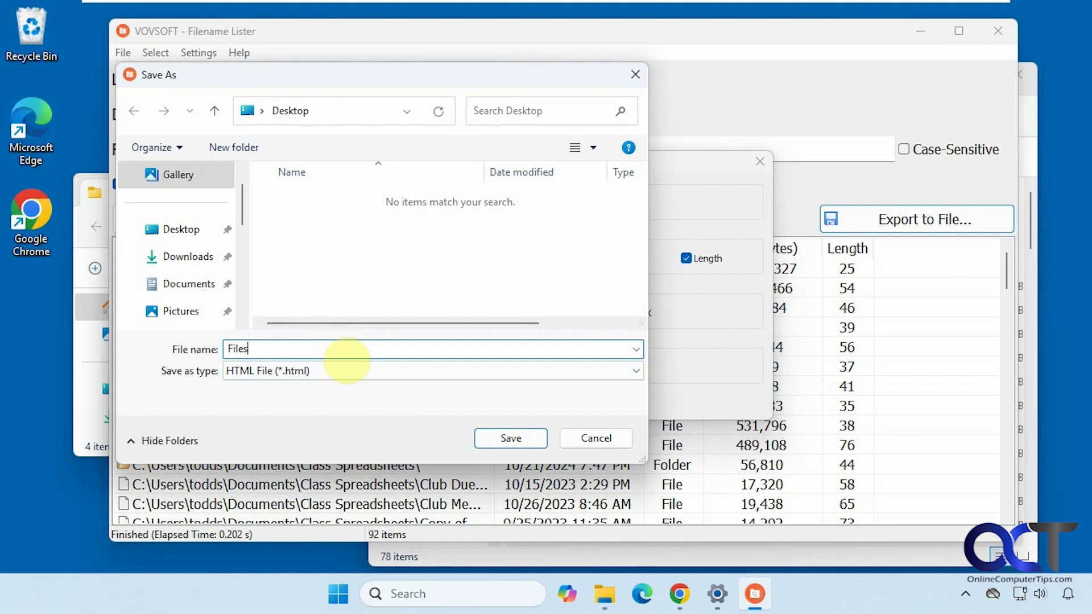
pyautogui.click(510, 438)
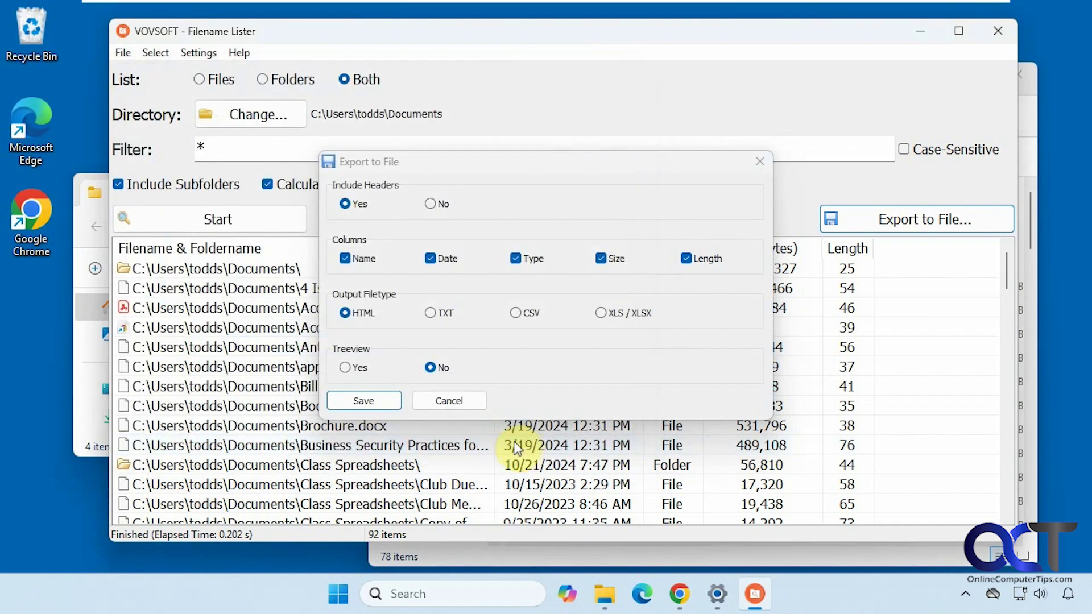
# - Open the exported Files.html in Microsoft Edge
pyautogui.rightClick(29, 312)
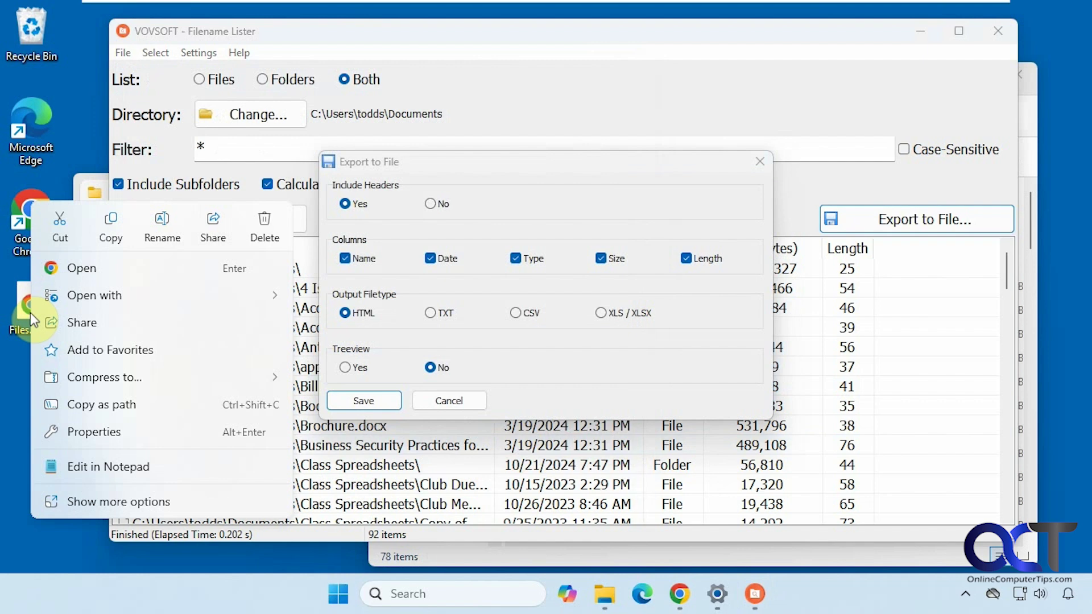
pyautogui.moveTo(242, 300)
pyautogui.click(361, 353)
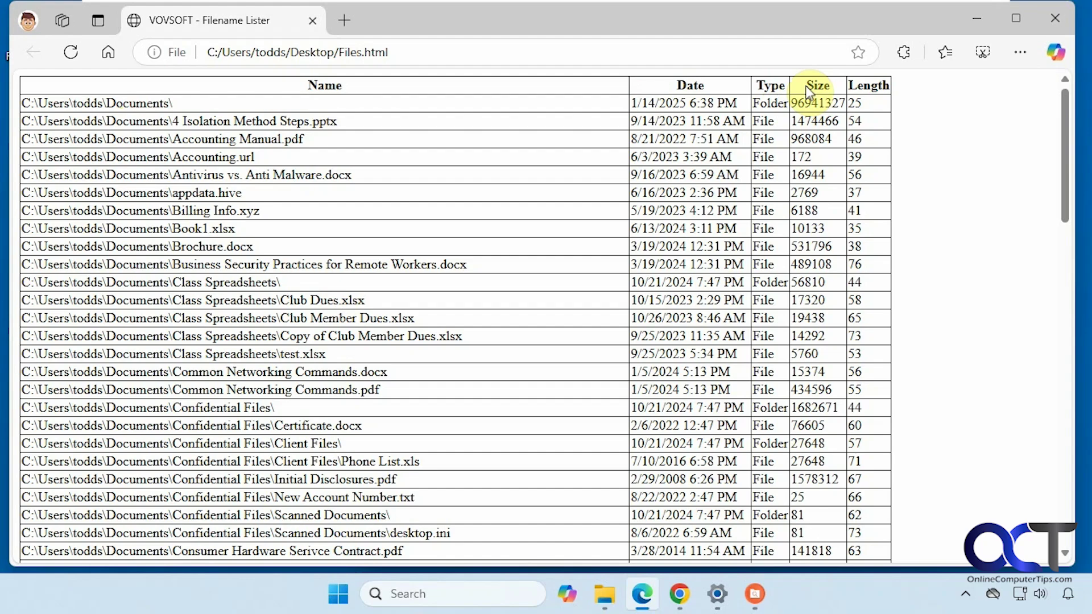
pyautogui.scroll(-12, 393, 366)
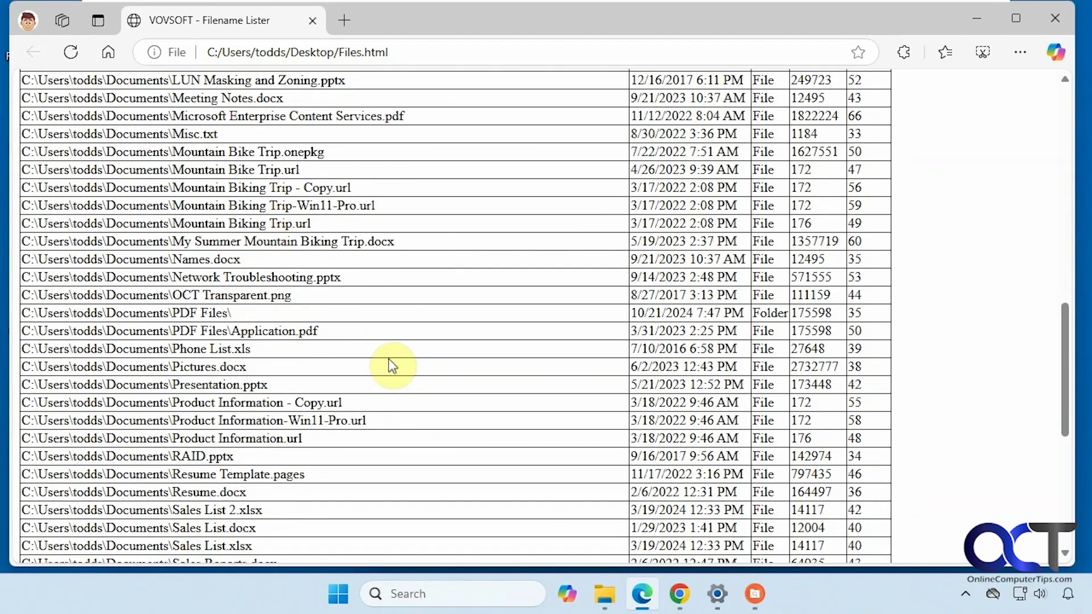
pyautogui.scroll(-7, 393, 366)
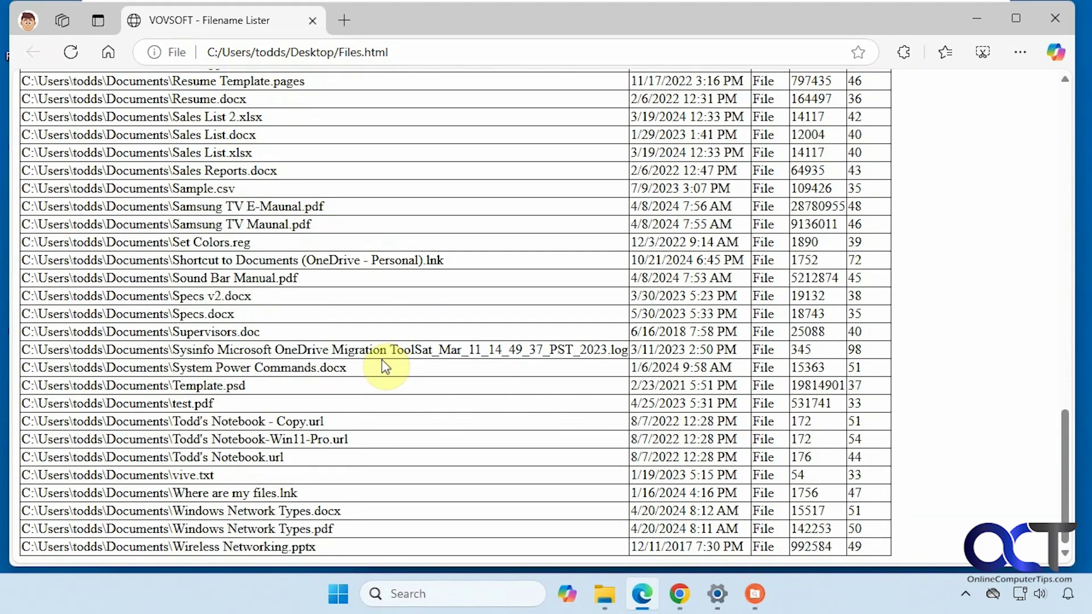
pyautogui.scroll(20, 382, 360)
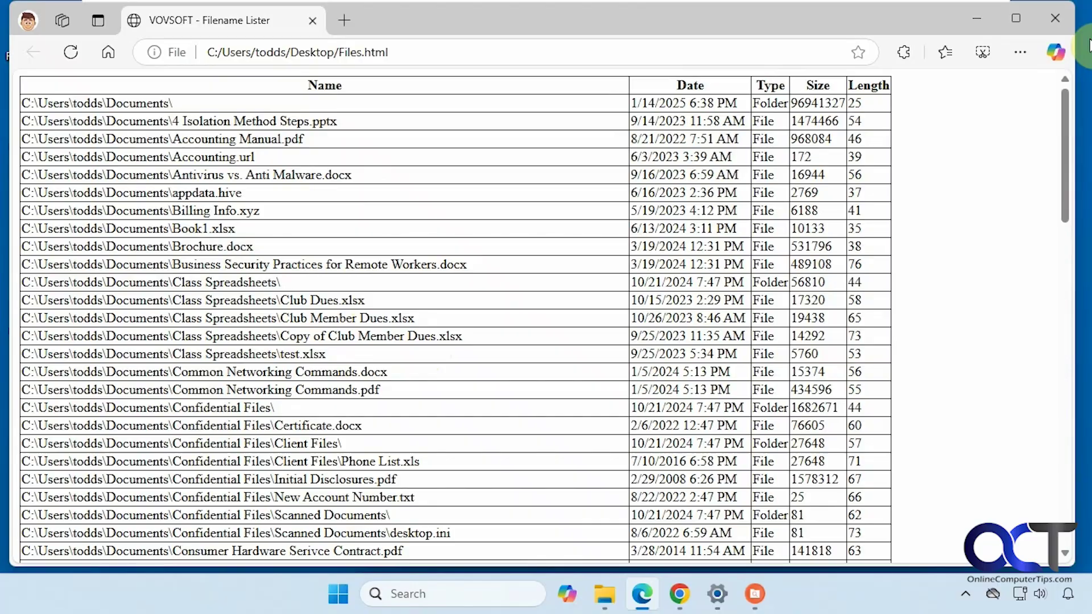
# - Close Edge, set Treeview to Yes, and overwrite Files.html on the Desktop with the new export
pyautogui.click(1055, 18)
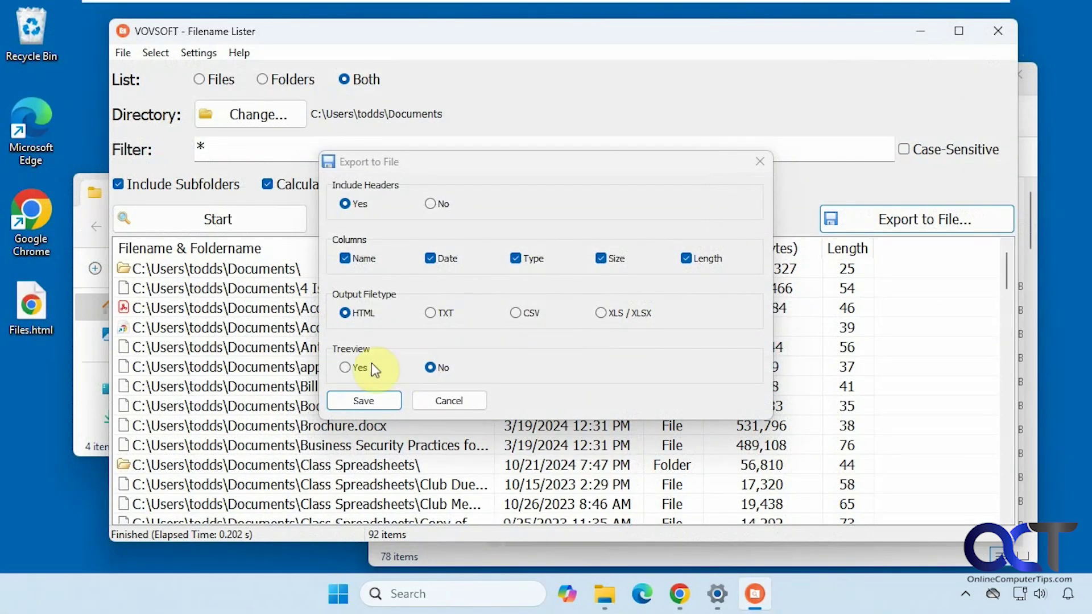
pyautogui.click(345, 368)
pyautogui.click(367, 398)
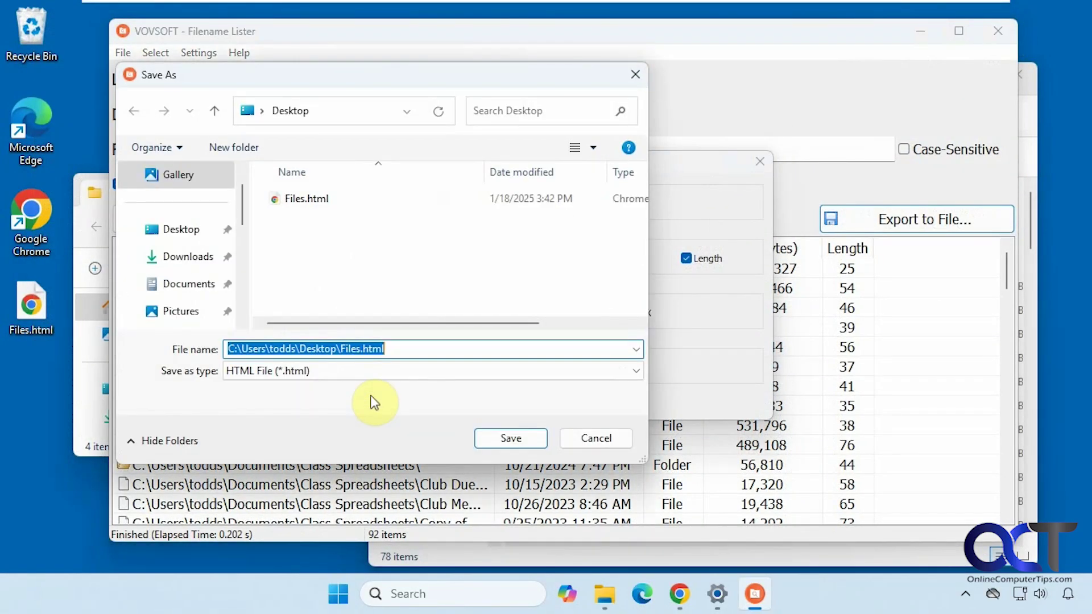
pyautogui.doubleClick(312, 198)
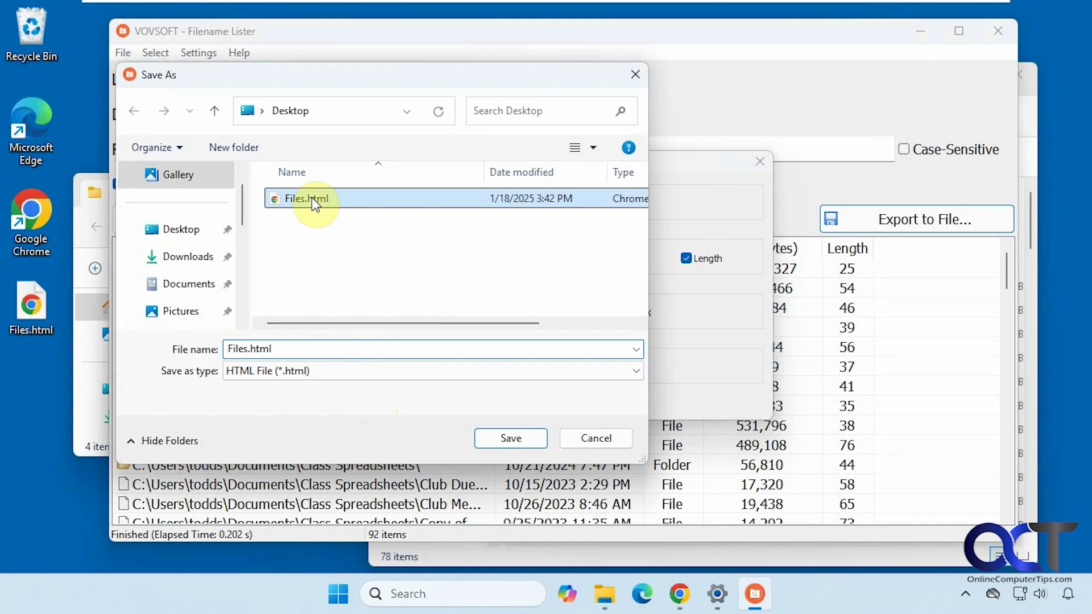
pyautogui.click(593, 297)
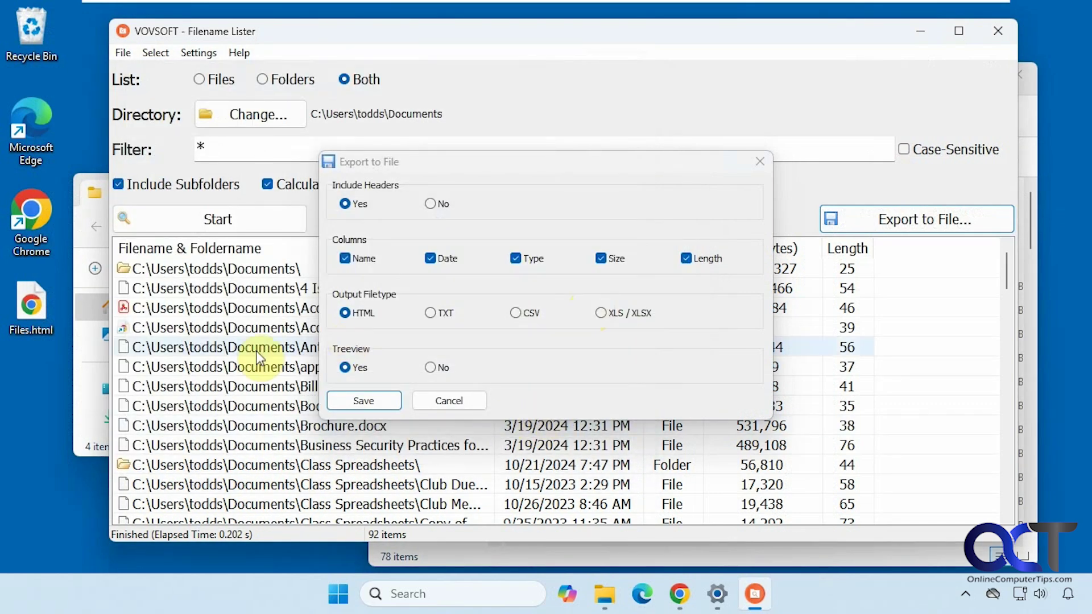
pyautogui.rightClick(41, 329)
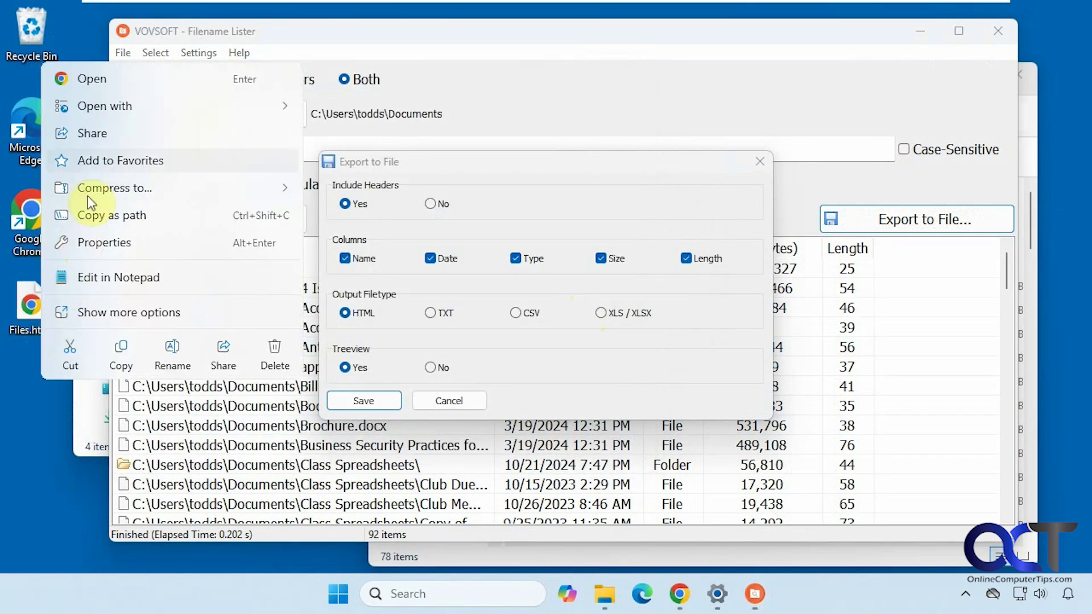
# - Open the tree-view Files.html in Microsoft Edge and scroll to check the indented subfolder entries
pyautogui.moveTo(86, 106)
pyautogui.click(373, 165)
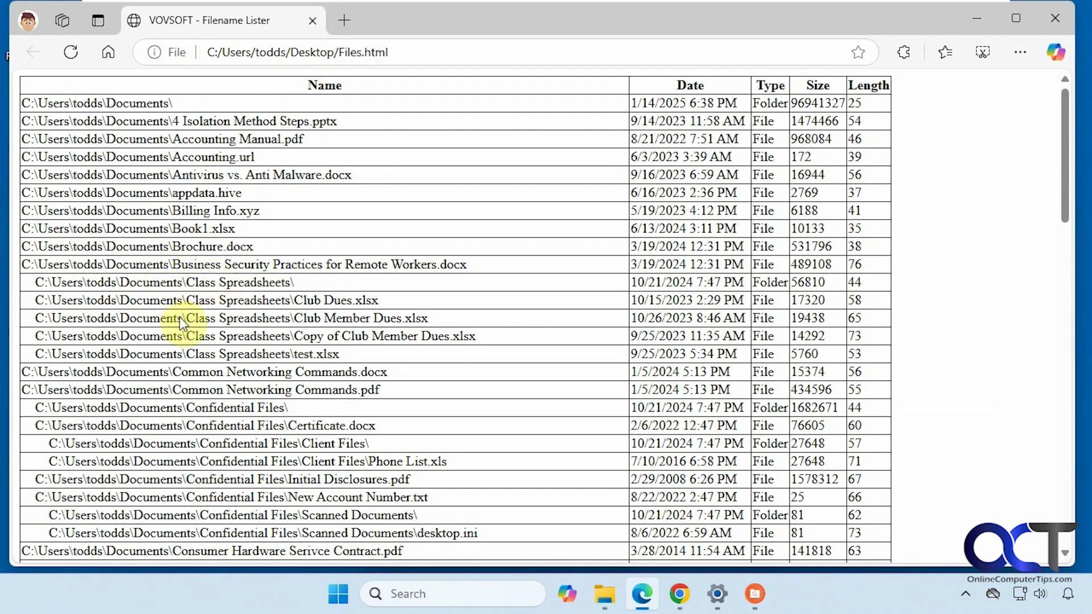
pyautogui.scroll(-3, 222, 484)
pyautogui.scroll(3, 237, 463)
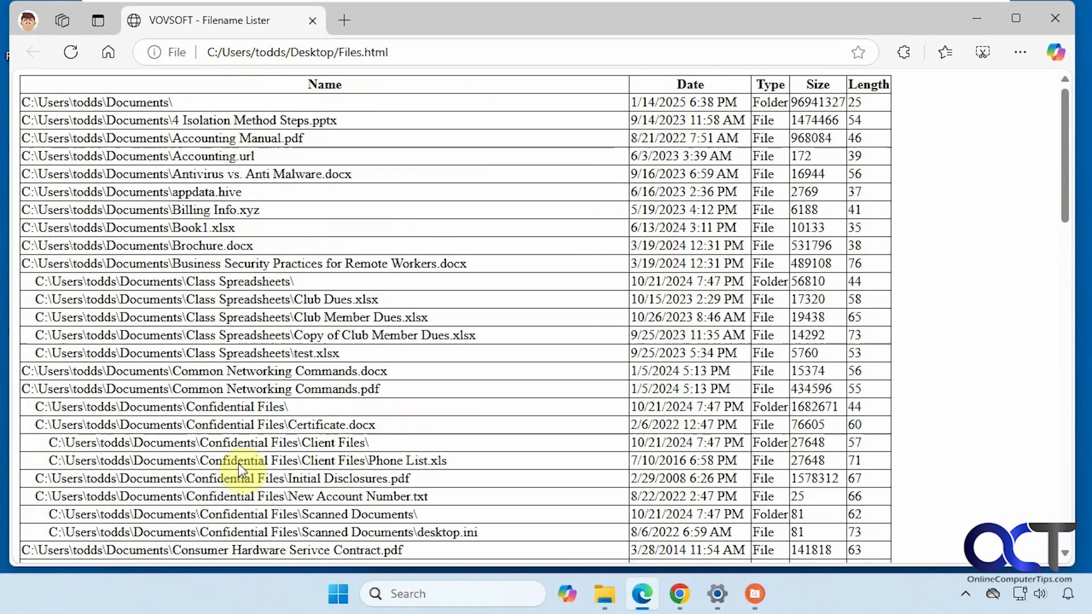
# - Close Edge and cancel the Export to File dialog
pyautogui.click(1047, 20)
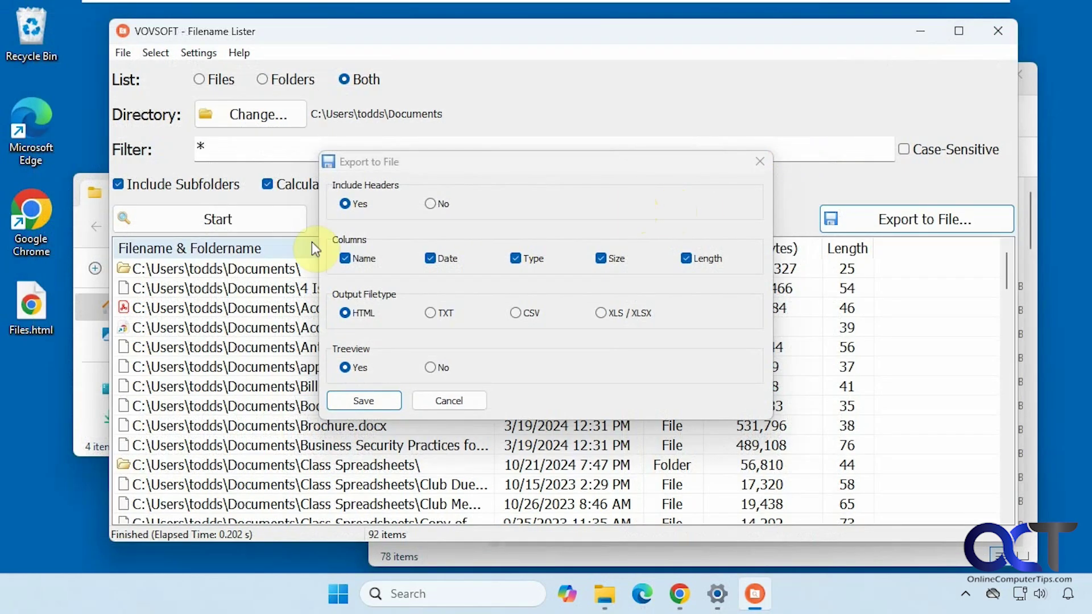
pyautogui.click(443, 402)
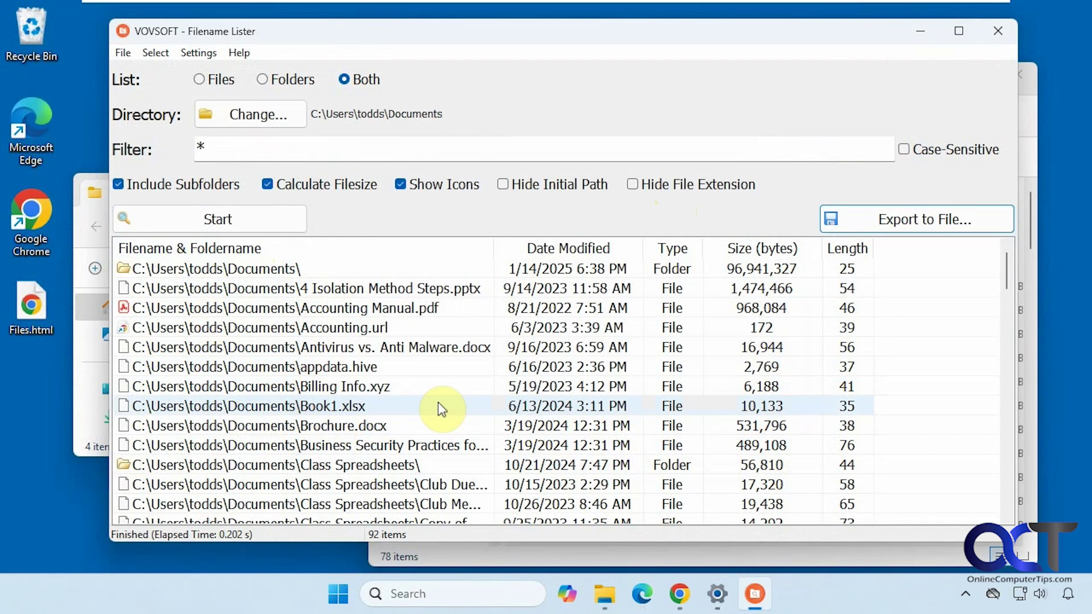